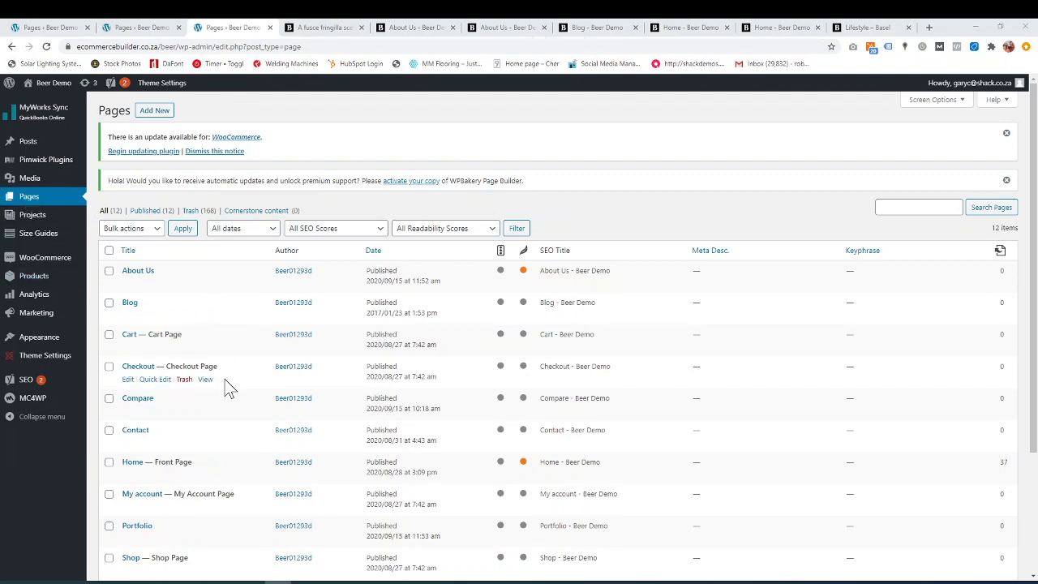
Step: Open the Portfolio page for editing and change its title to Maintenance
{"action": "scroll", "coordinate": [226, 382], "scroll_direction": "down", "scroll_amount": 1}
{"action": "scroll", "coordinate": [225, 381], "scroll_direction": "down", "scroll_amount": 2}
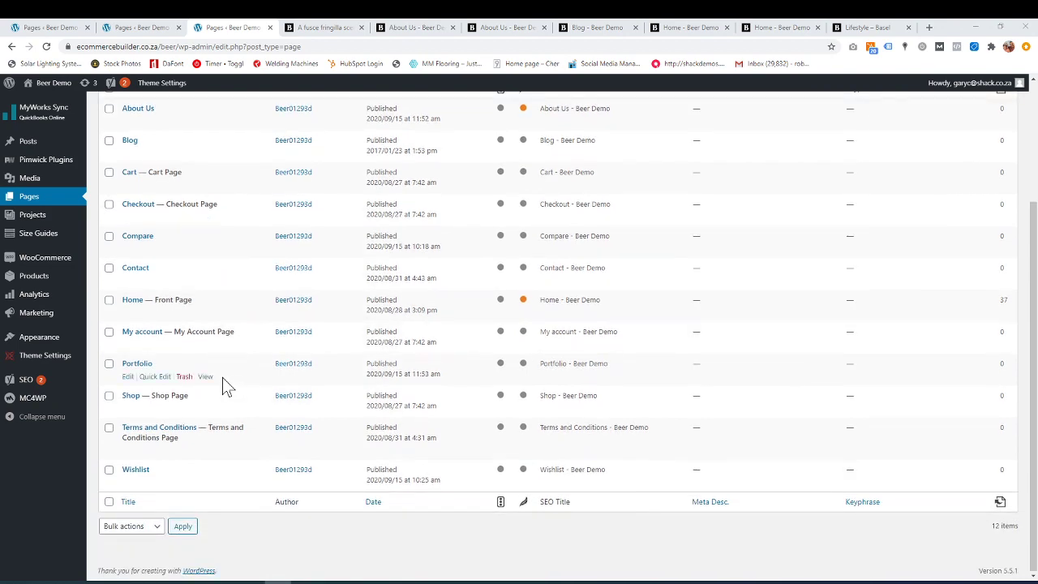
{"action": "scroll", "coordinate": [222, 377], "scroll_direction": "up", "scroll_amount": 1}
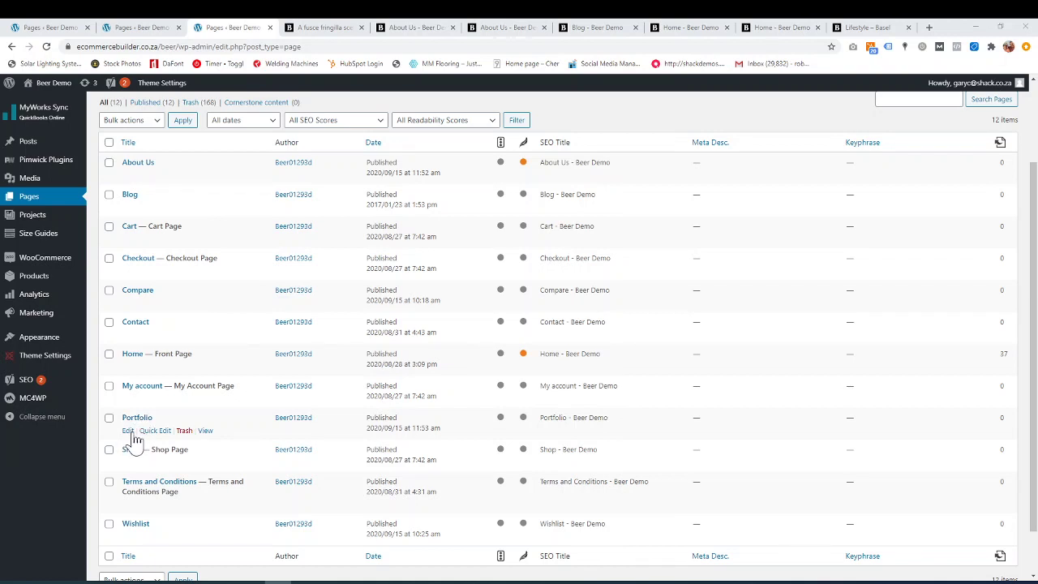
{"action": "left_click", "coordinate": [128, 431]}
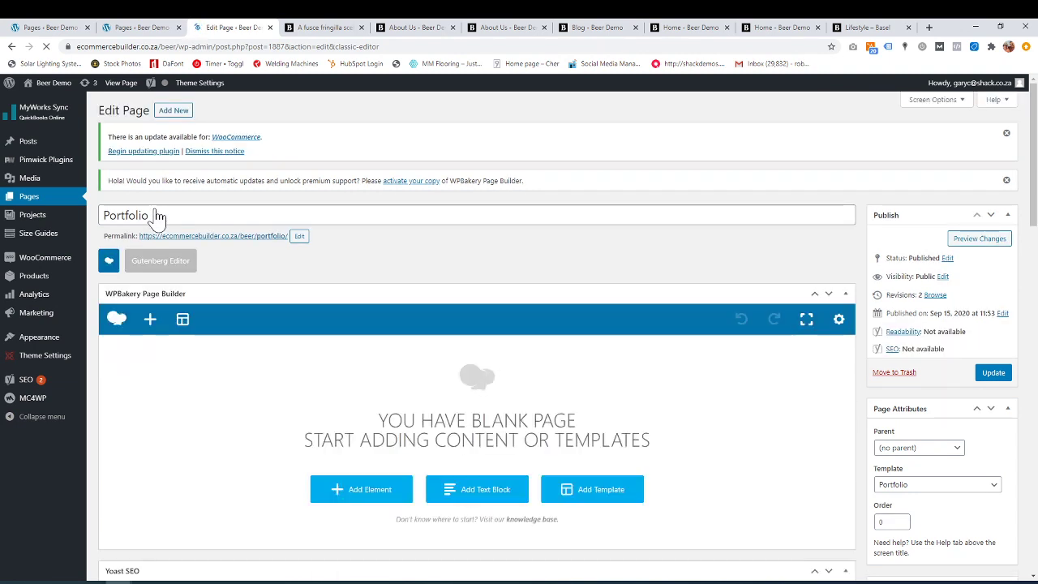
{"action": "double_click", "coordinate": [154, 216]}
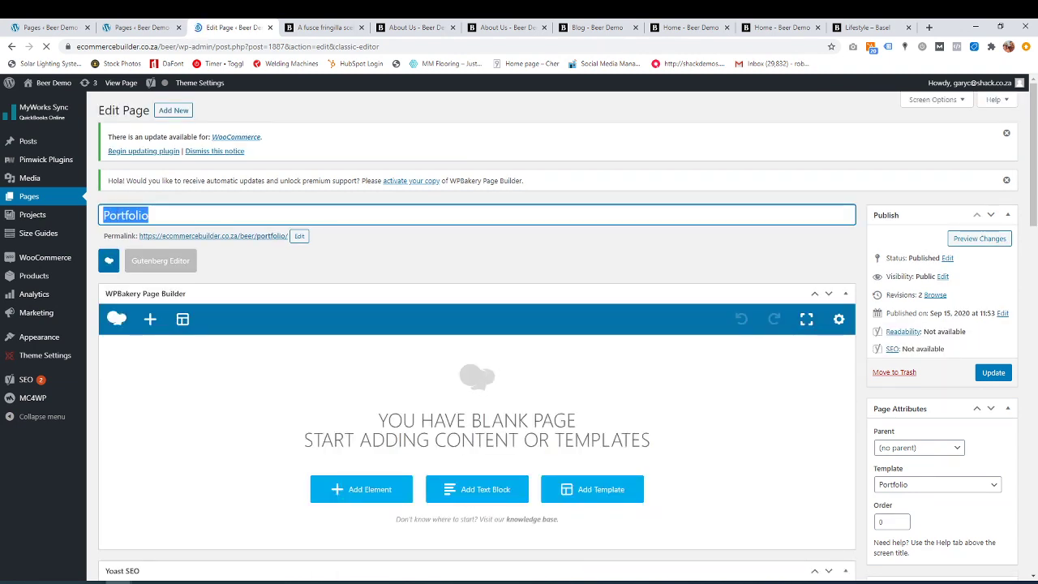
{"action": "type", "text": "Maintenance"}
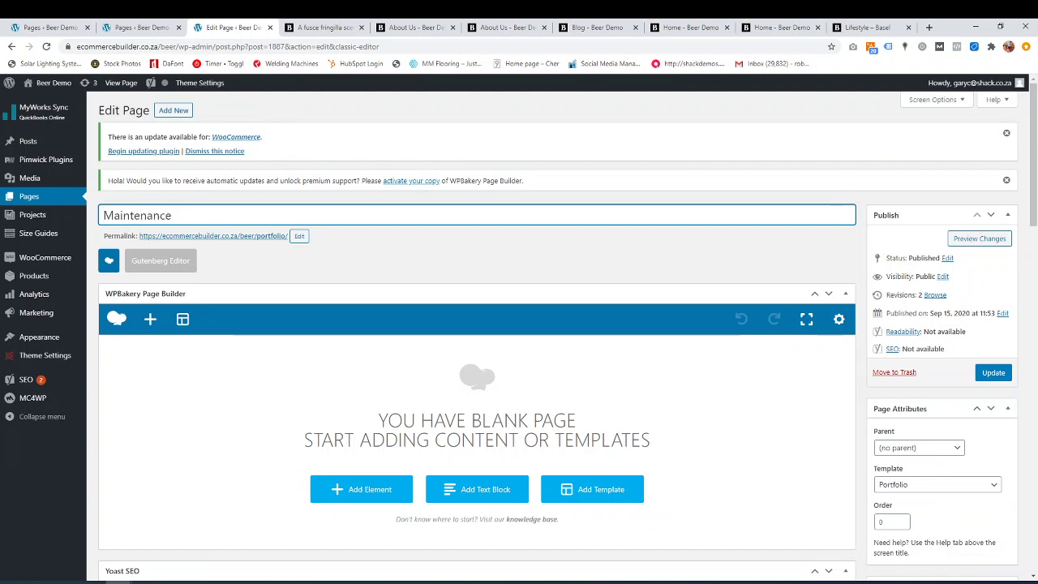
Step: Clear the portfolio slug from the page's permalink so it regenerates from the title as maintenance
{"action": "left_click", "coordinate": [305, 237]}
{"action": "left_click", "coordinate": [303, 238]}
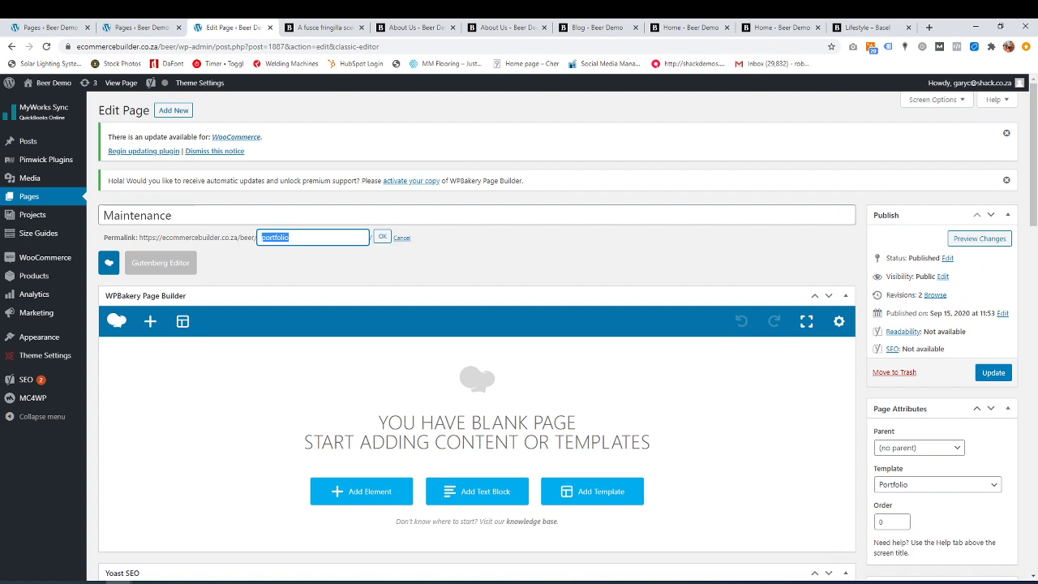
{"action": "key", "text": "BackSpace"}
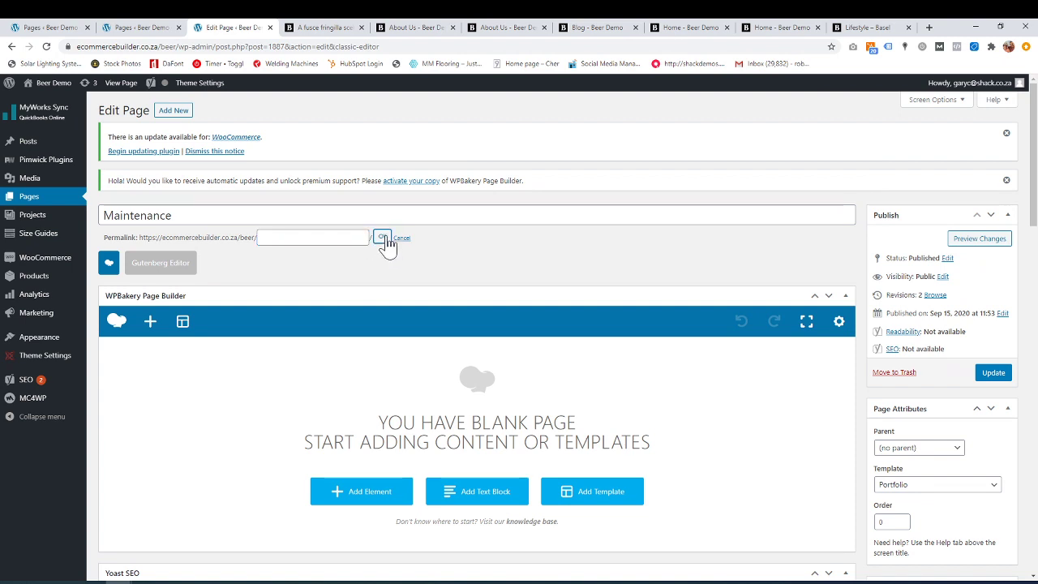
{"action": "left_click", "coordinate": [384, 238]}
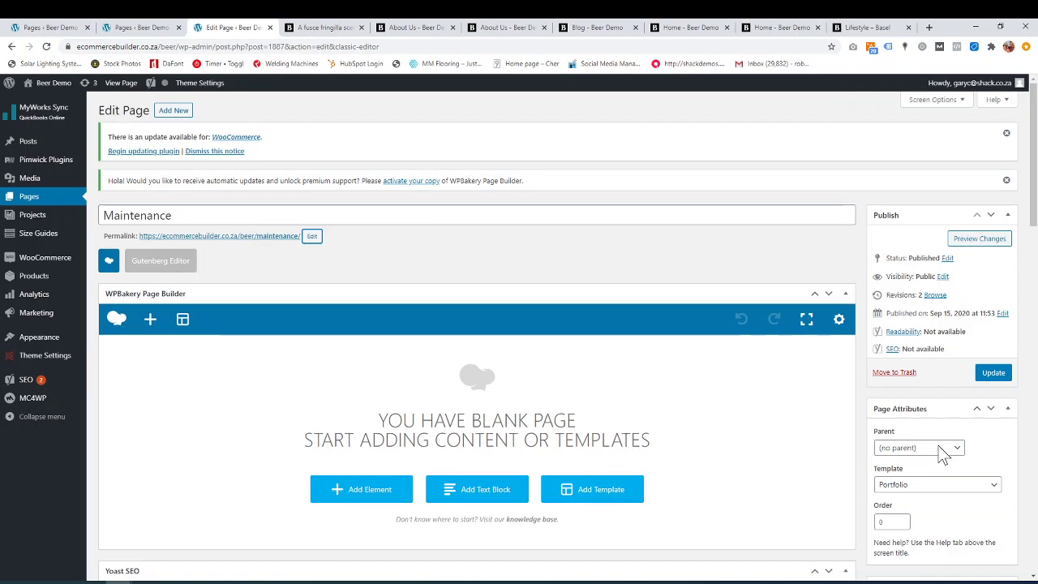
Step: Assign the Maintenance template to the page and update it
{"action": "left_click", "coordinate": [982, 487]}
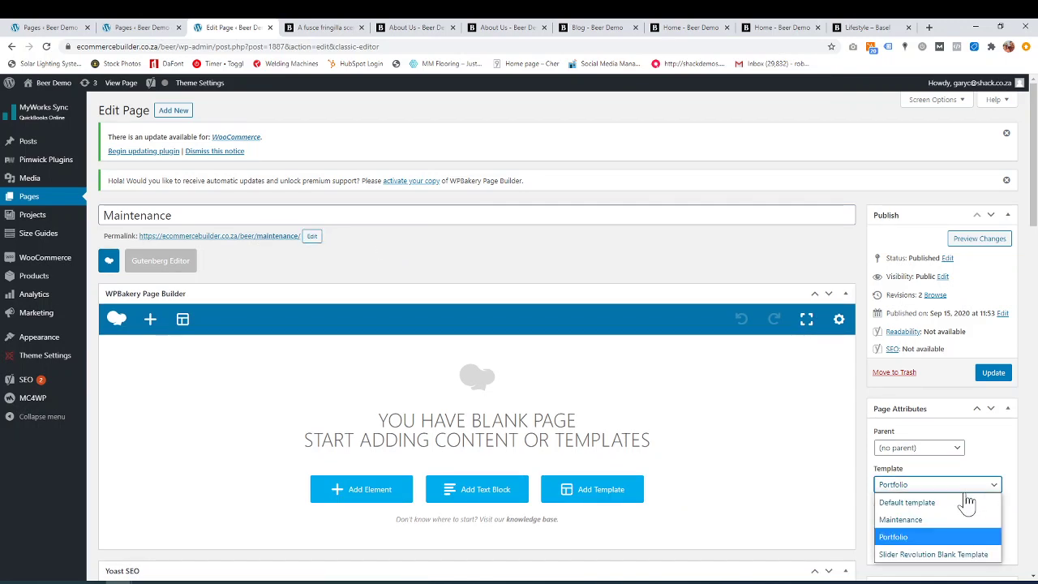
{"action": "left_click", "coordinate": [934, 518]}
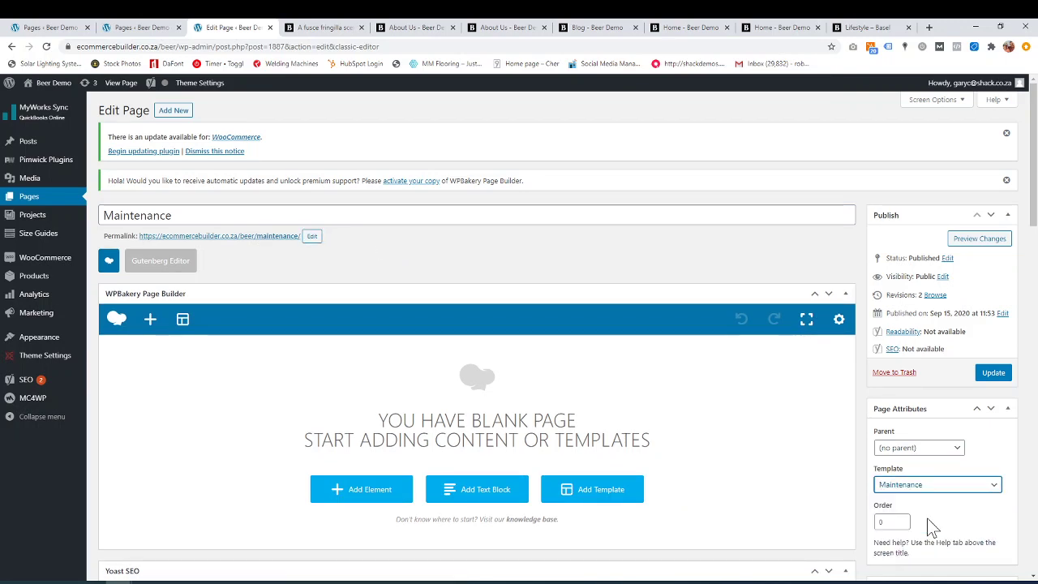
{"action": "left_click", "coordinate": [1000, 375]}
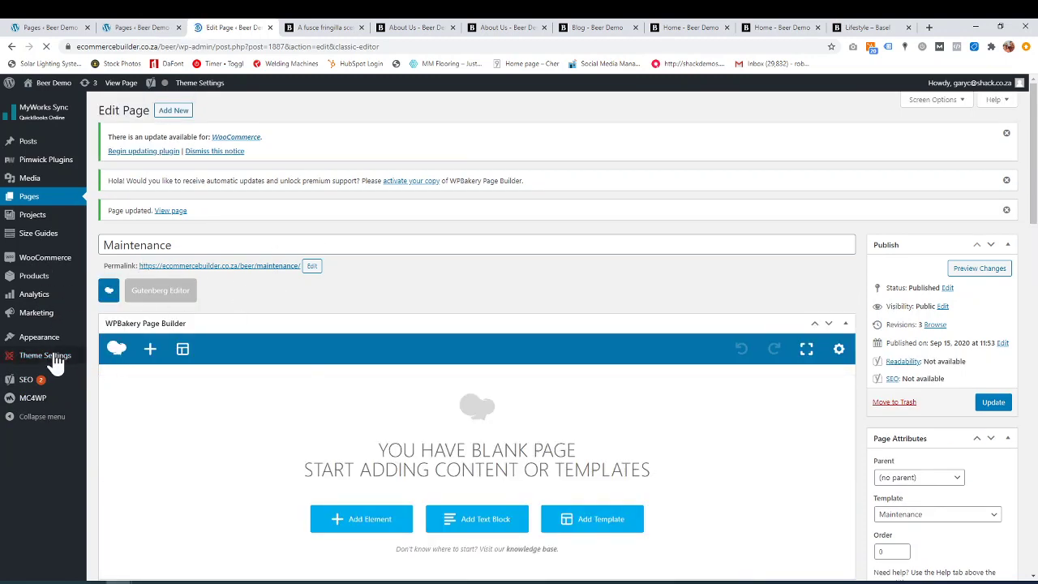
Step: Enable maintenance mode in the theme's Maintenance settings and save the options
{"action": "mouse_move", "coordinate": [52, 361]}
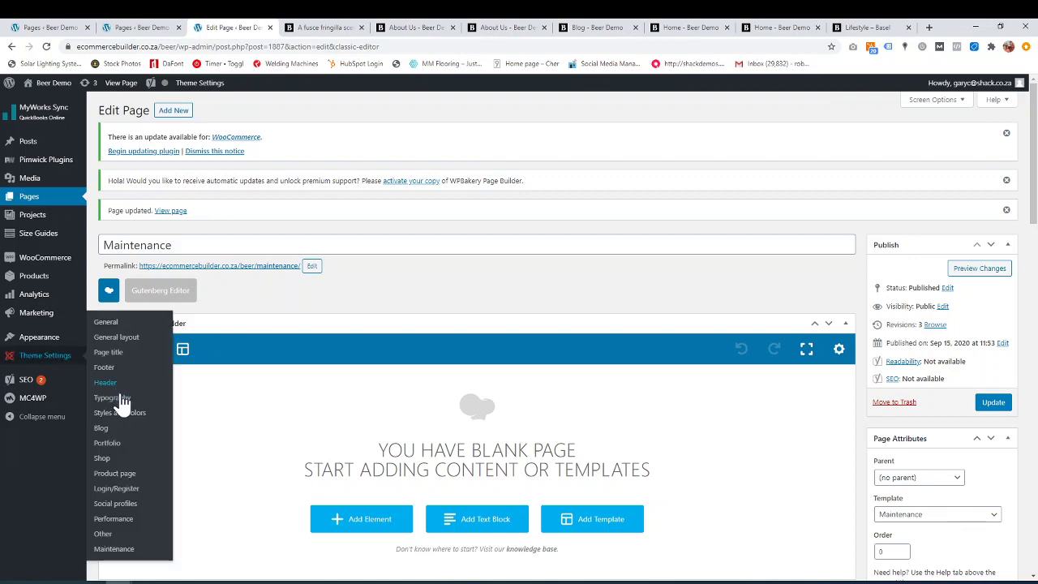
{"action": "left_click", "coordinate": [125, 554]}
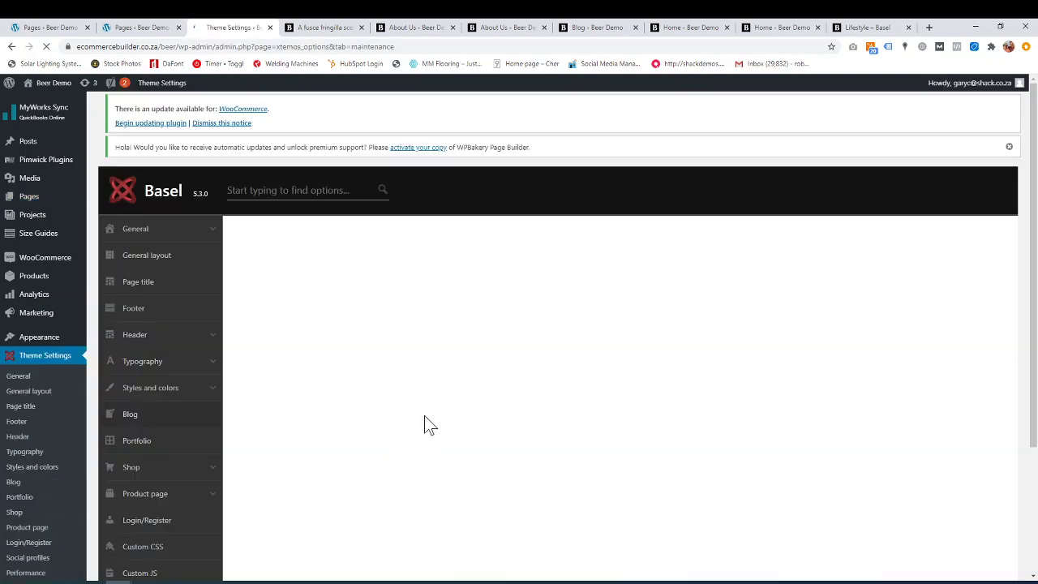
{"action": "scroll", "coordinate": [281, 469], "scroll_direction": "down", "scroll_amount": 1}
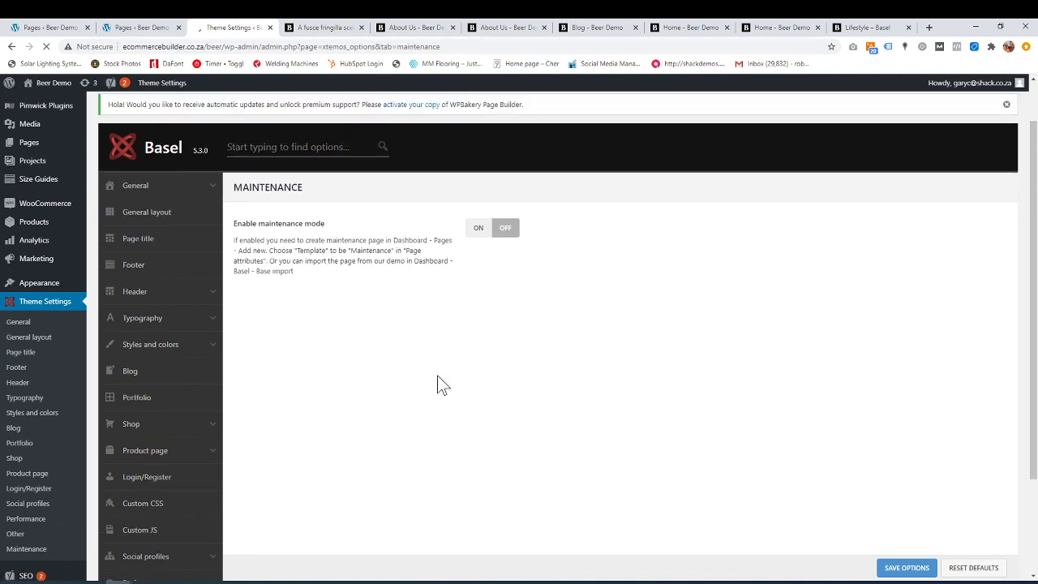
{"action": "scroll", "coordinate": [435, 389], "scroll_direction": "down", "scroll_amount": 2}
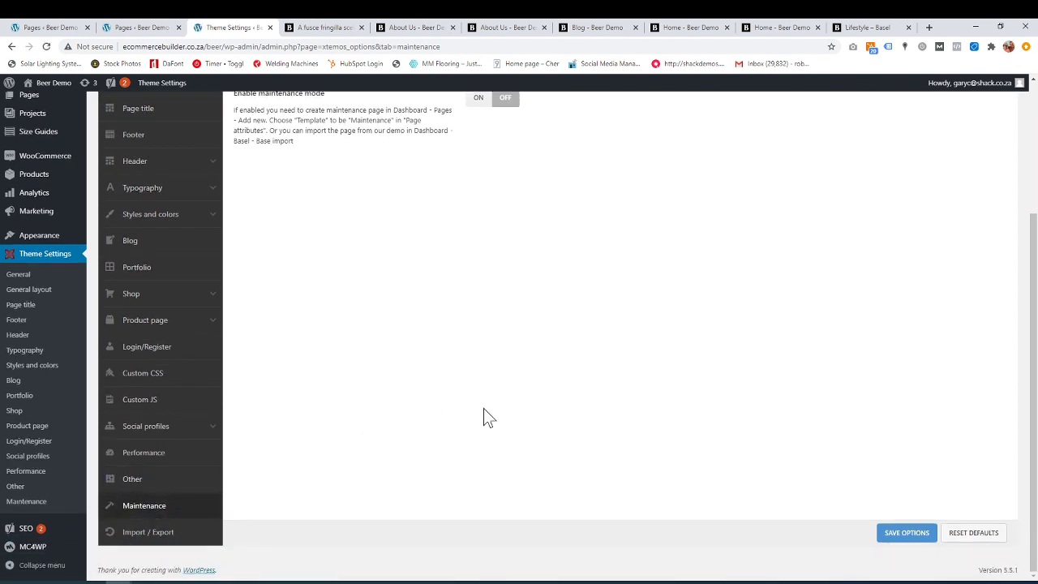
{"action": "left_click", "coordinate": [479, 263]}
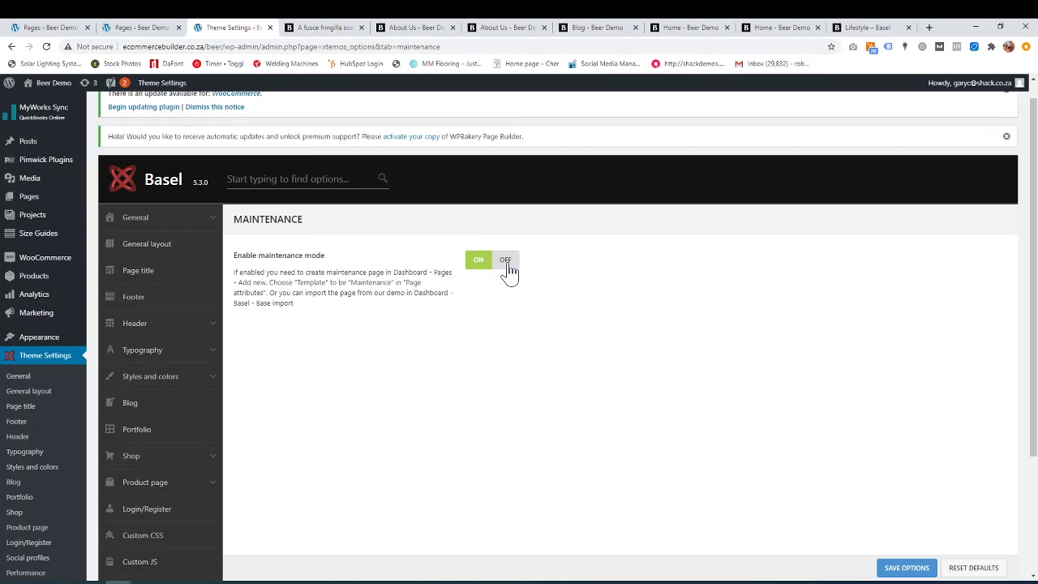
{"action": "left_click", "coordinate": [908, 568]}
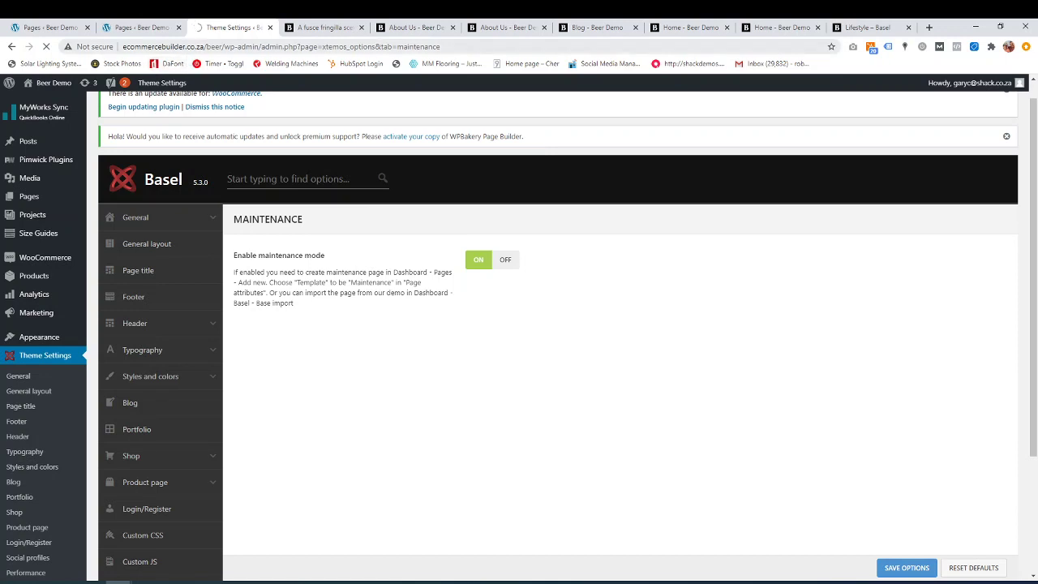
{"action": "left_click", "coordinate": [215, 46]}
{"action": "left_click", "coordinate": [216, 46]}
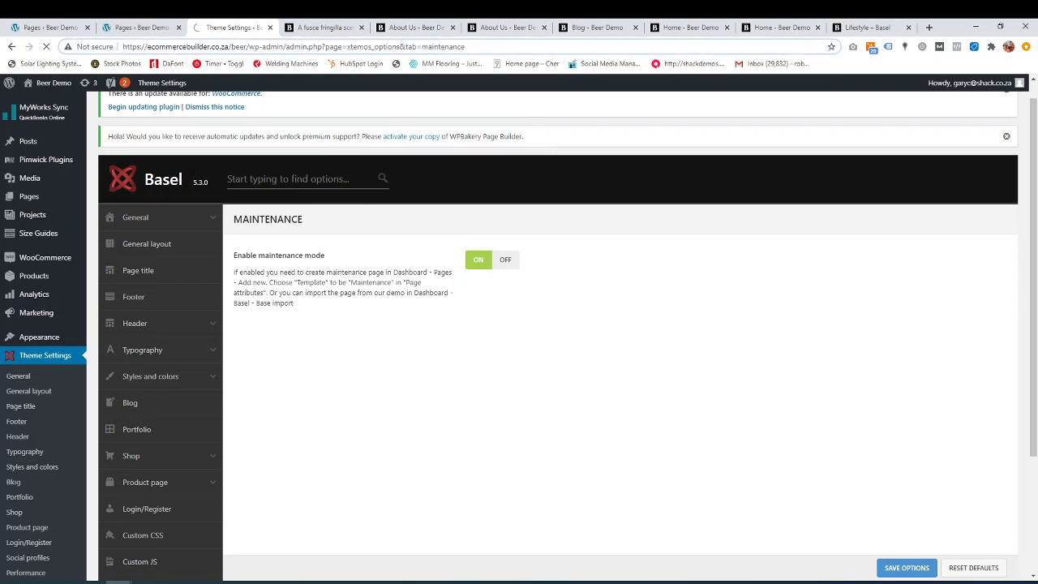
{"action": "left_click_drag", "start_coordinate": [246, 46], "coordinate": [77, 46]}
{"action": "left_click", "coordinate": [179, 46]}
{"action": "right_click", "coordinate": [92, 49]}
{"action": "left_click", "coordinate": [142, 120]}
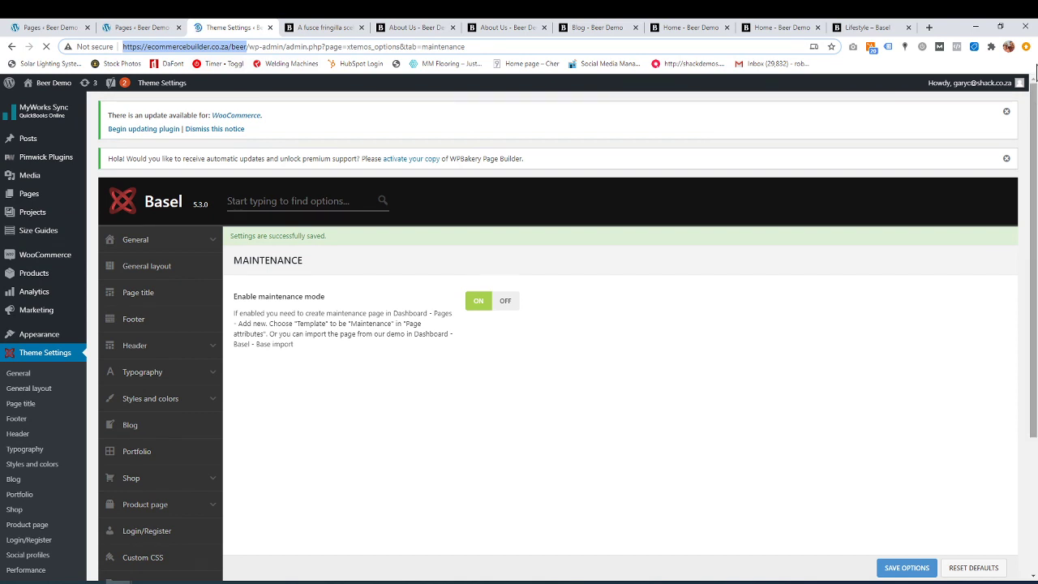
Step: Open the copied site address in a new incognito window
{"action": "left_click", "coordinate": [1025, 47]}
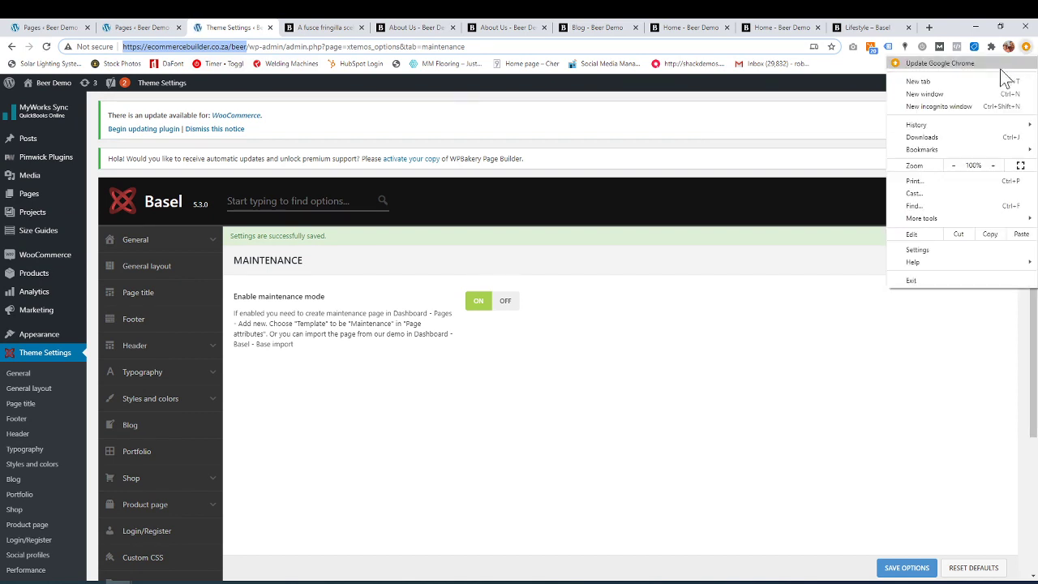
{"action": "left_click", "coordinate": [948, 105]}
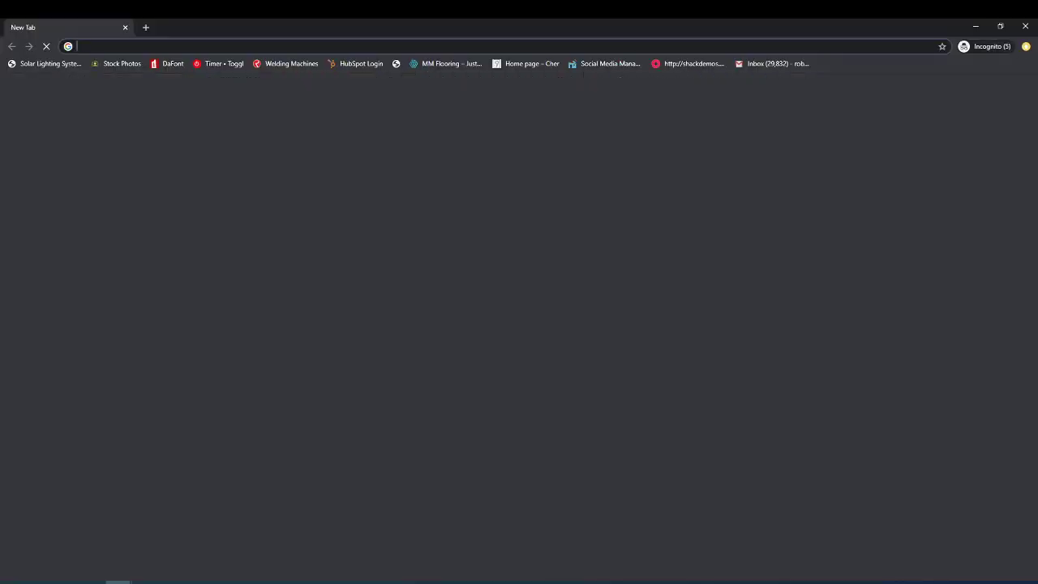
{"action": "right_click", "coordinate": [116, 46]}
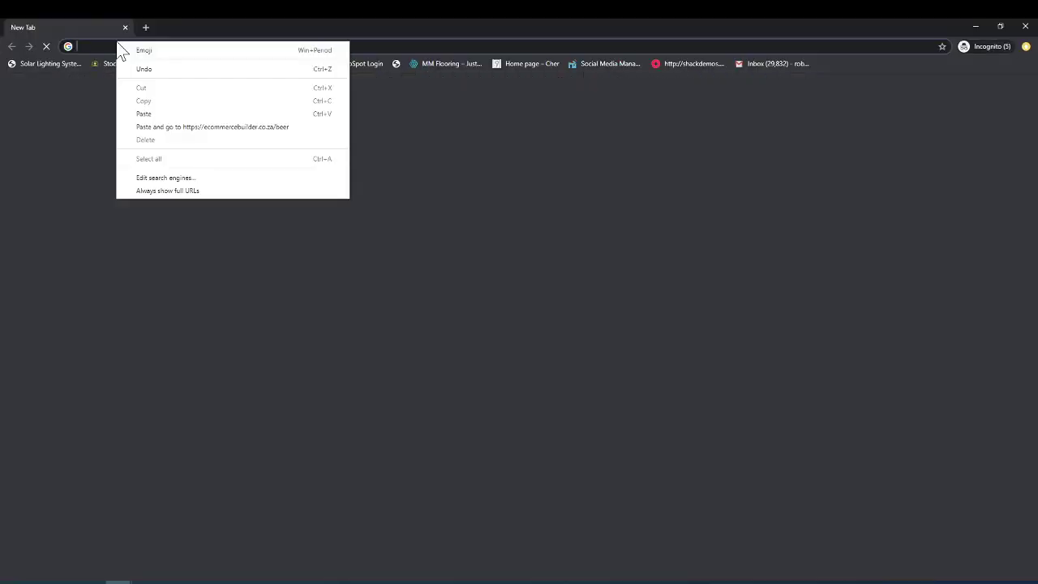
{"action": "left_click", "coordinate": [181, 129]}
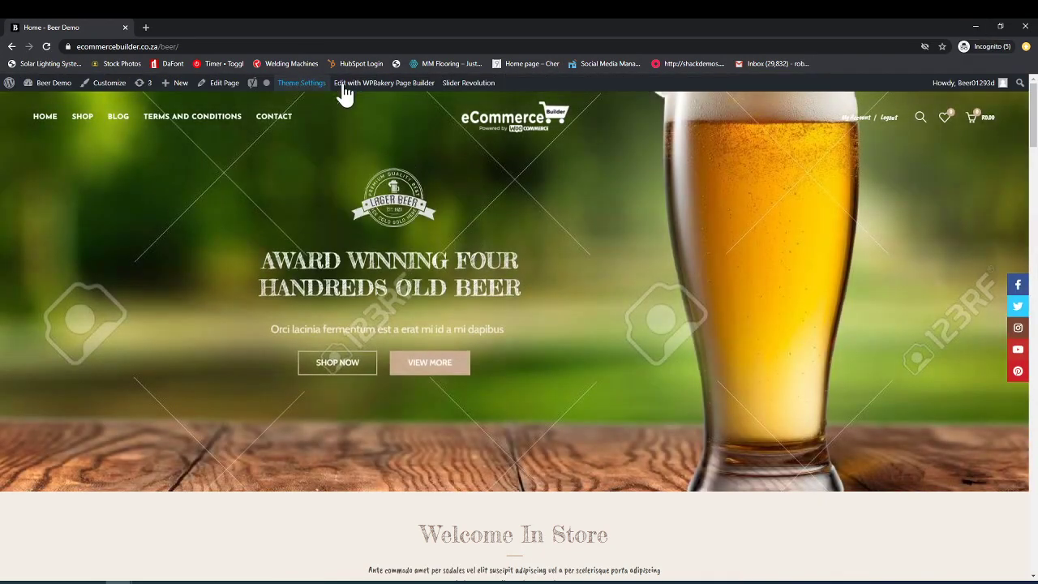
Step: Log out of the site in the incognito window and load the /beer address again as a visitor
{"action": "mouse_move", "coordinate": [999, 83]}
{"action": "left_click", "coordinate": [934, 138]}
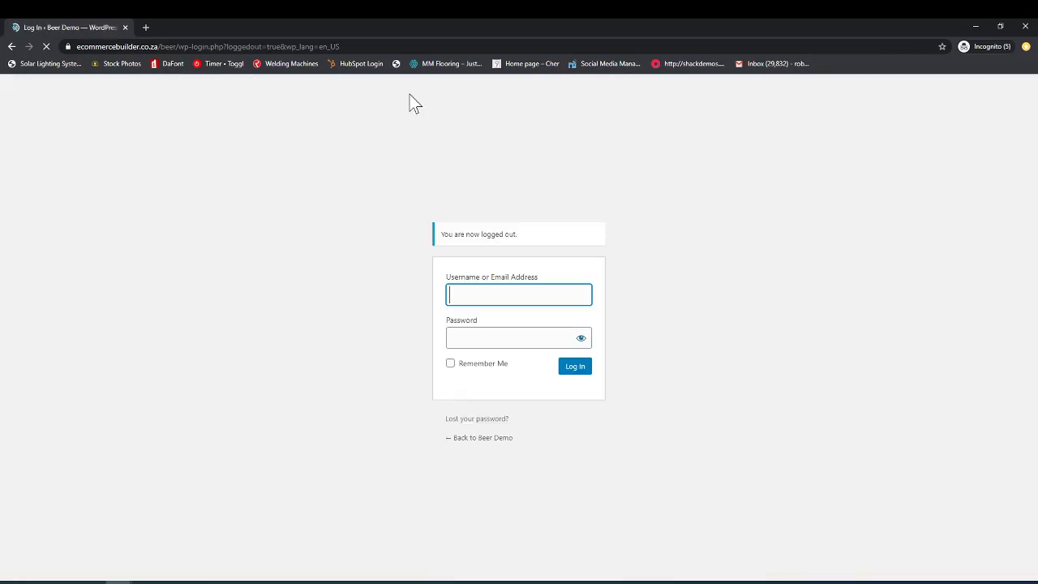
{"action": "left_click_drag", "start_coordinate": [341, 46], "coordinate": [179, 46]}
{"action": "key", "text": "BackSpace"}
{"action": "key", "text": "Return"}
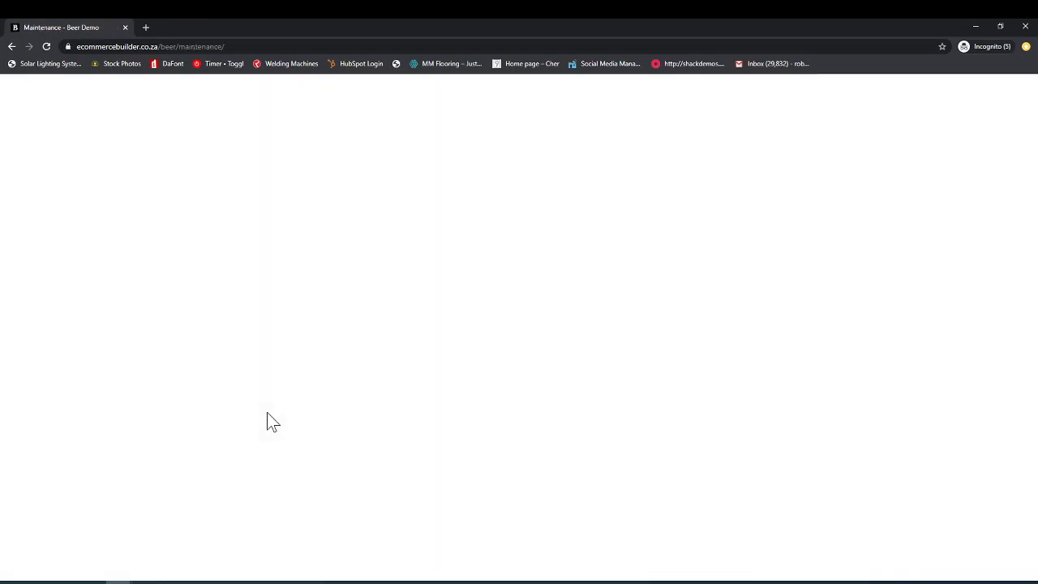
Step: Return to the WordPress admin window and open the Maintenance page for editing from the pages list
{"action": "left_click", "coordinate": [975, 26]}
{"action": "scroll", "coordinate": [362, 430], "scroll_direction": "down", "scroll_amount": 1}
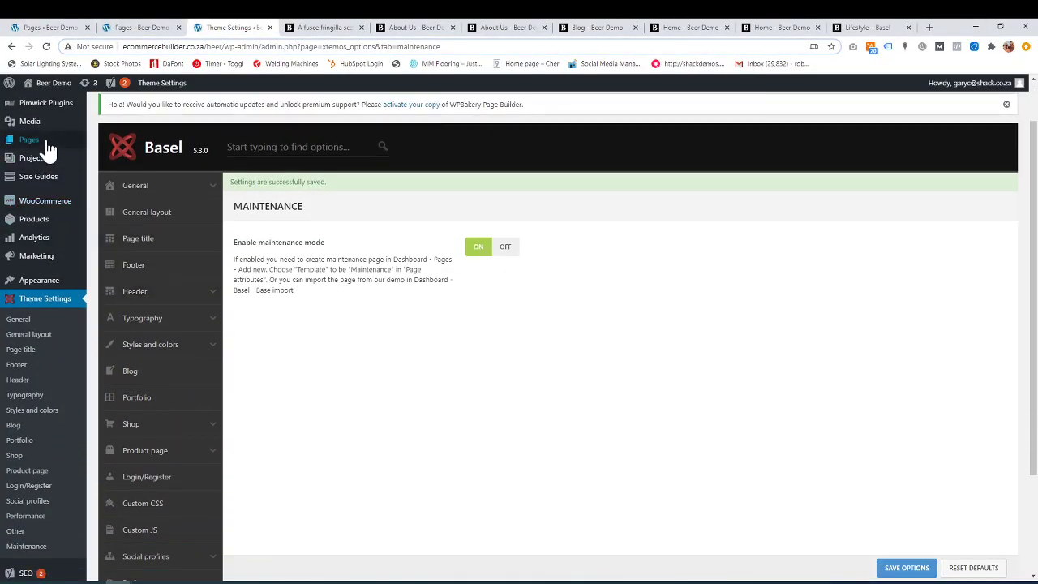
{"action": "scroll", "coordinate": [49, 150], "scroll_direction": "up", "scroll_amount": 1}
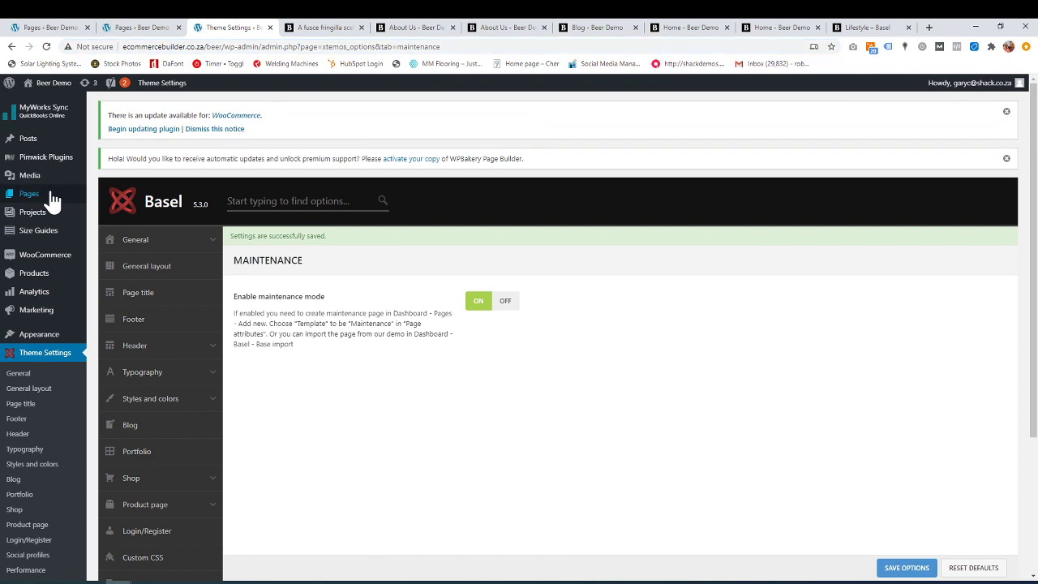
{"action": "left_click", "coordinate": [51, 195]}
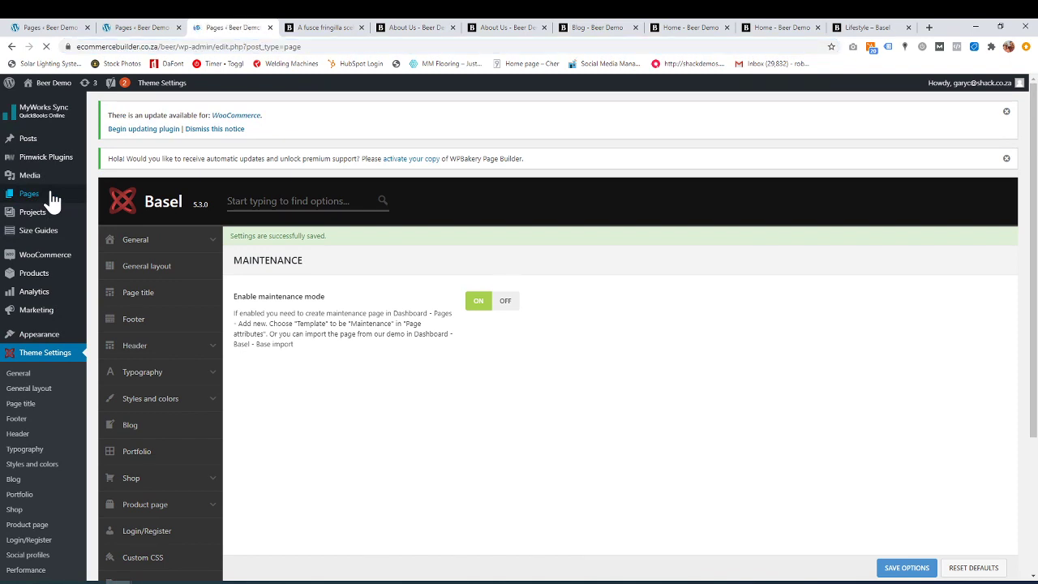
{"action": "scroll", "coordinate": [259, 454], "scroll_direction": "down", "scroll_amount": 2}
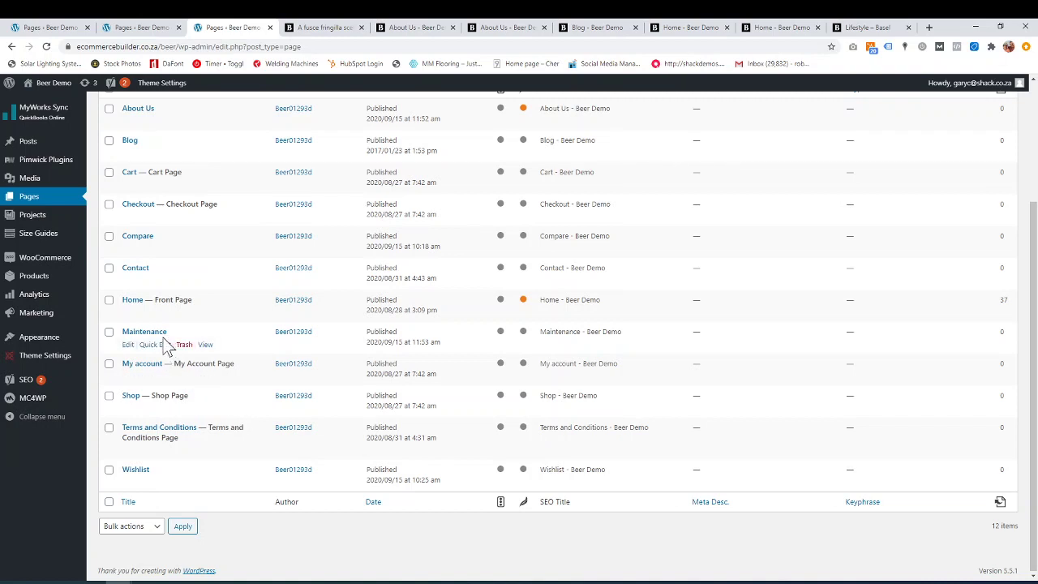
{"action": "left_click", "coordinate": [128, 345]}
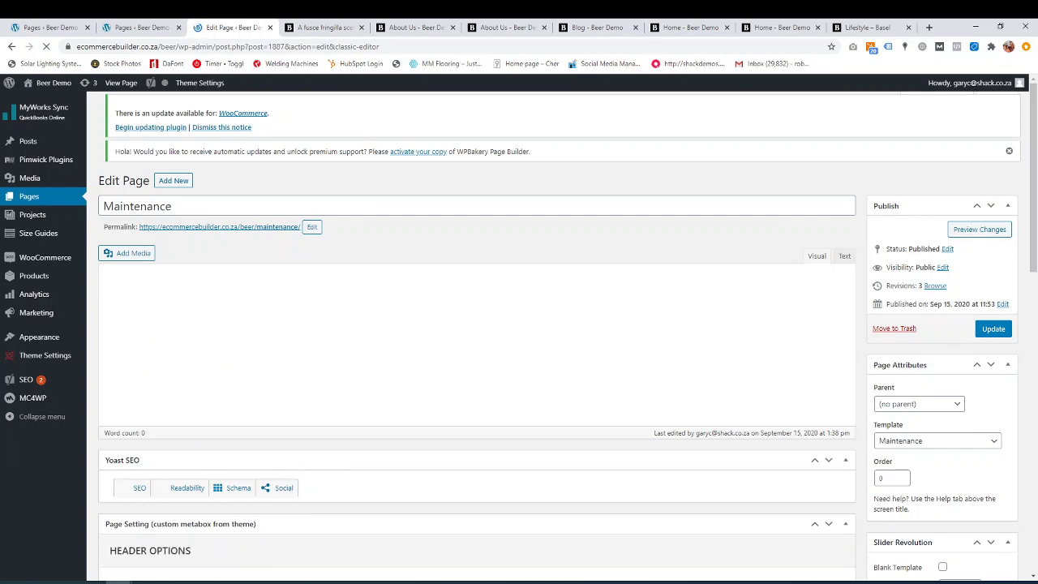
Step: Add a Text Block element to the Maintenance page reading "Our website is under maintenance - Please check back later"
{"action": "scroll", "coordinate": [371, 391], "scroll_direction": "down", "scroll_amount": 1}
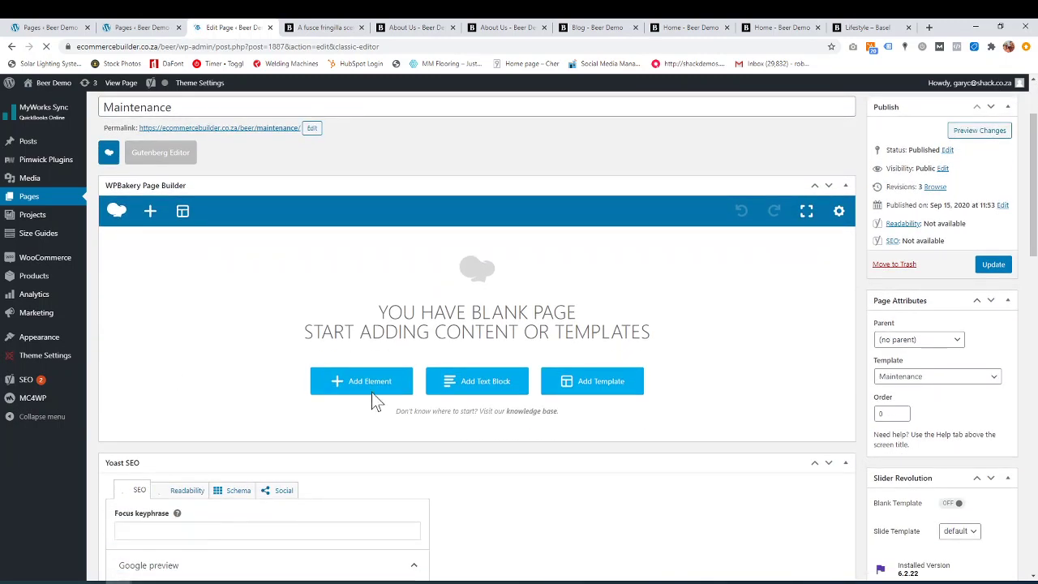
{"action": "left_click", "coordinate": [369, 392]}
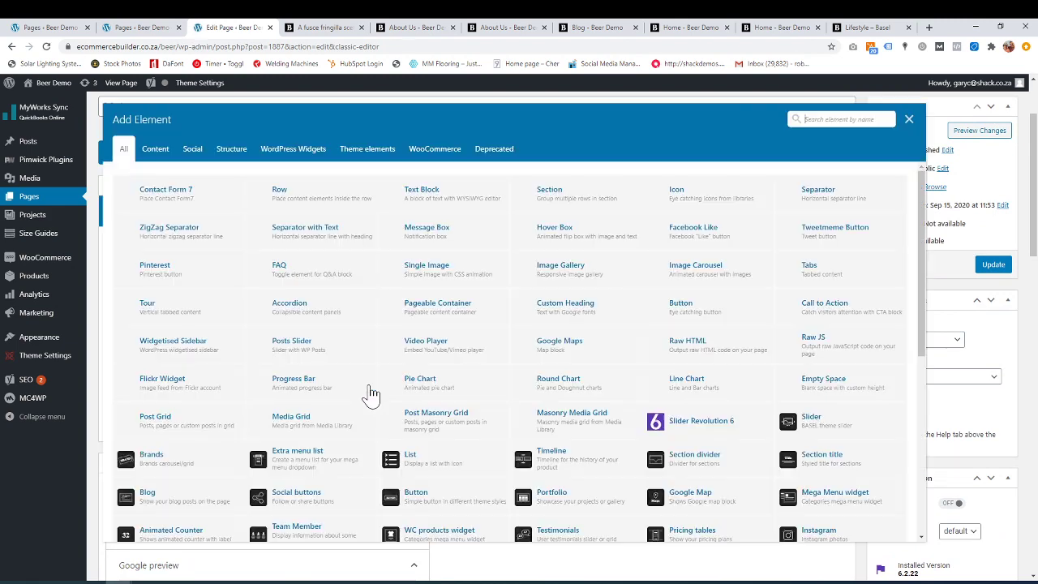
{"action": "left_click", "coordinate": [425, 199]}
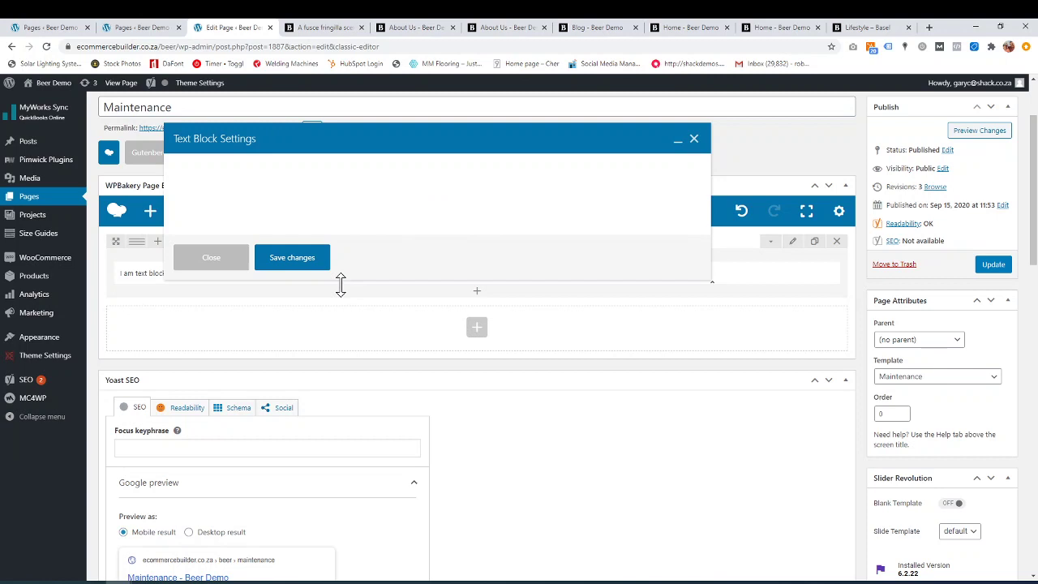
{"action": "left_click_drag", "start_coordinate": [338, 291], "coordinate": [179, 278]}
{"action": "type", "text": "O"}
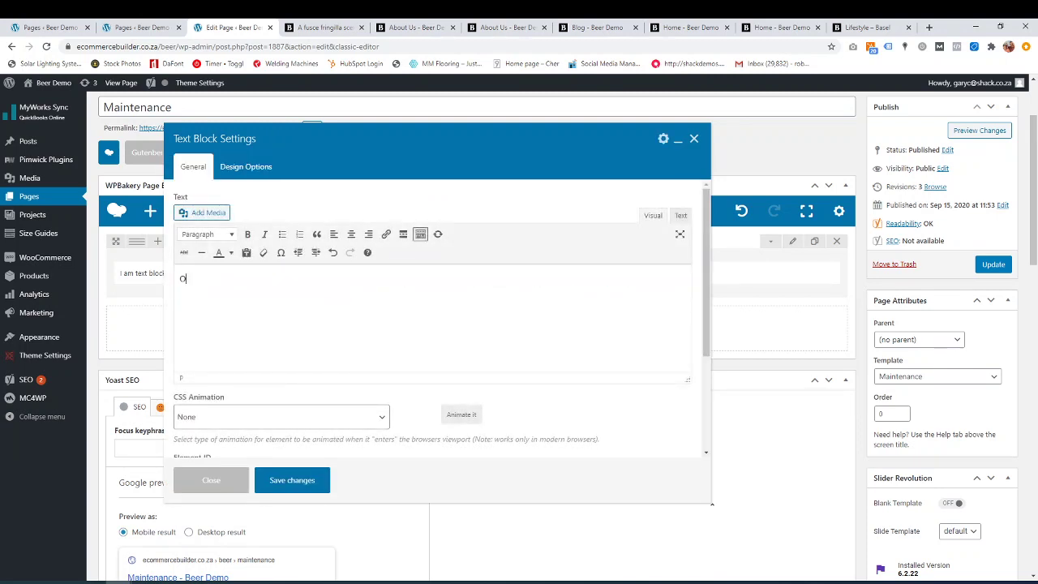
{"action": "type", "text": "ur website is u"}
{"action": "type", "text": "nder maintenace"}
{"action": "key", "text": "BackSpace"}
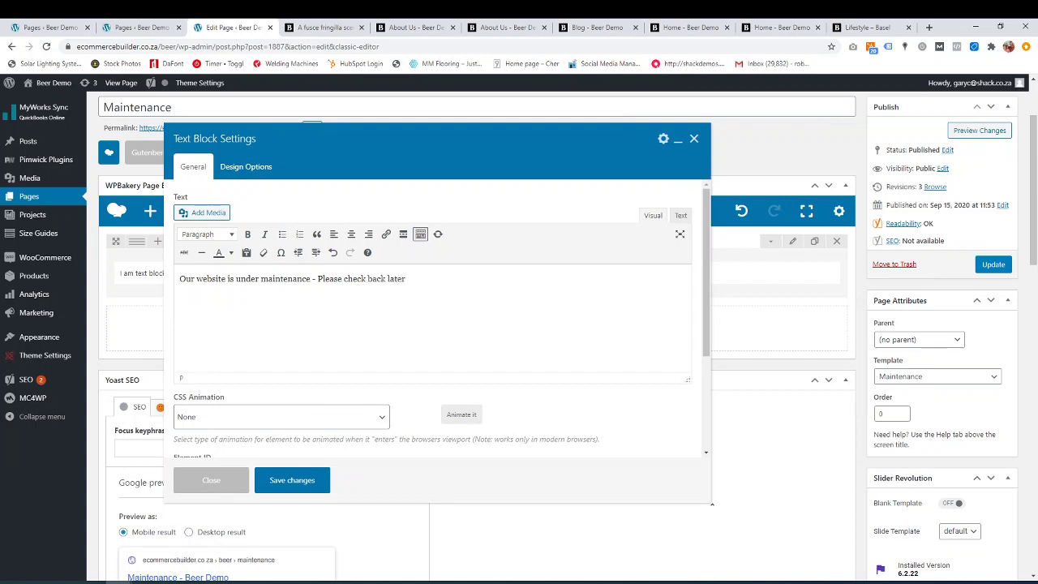
Step: Make the maintenance message bold and centred, save the text block and update the page
{"action": "left_click_drag", "start_coordinate": [405, 278], "coordinate": [178, 278]}
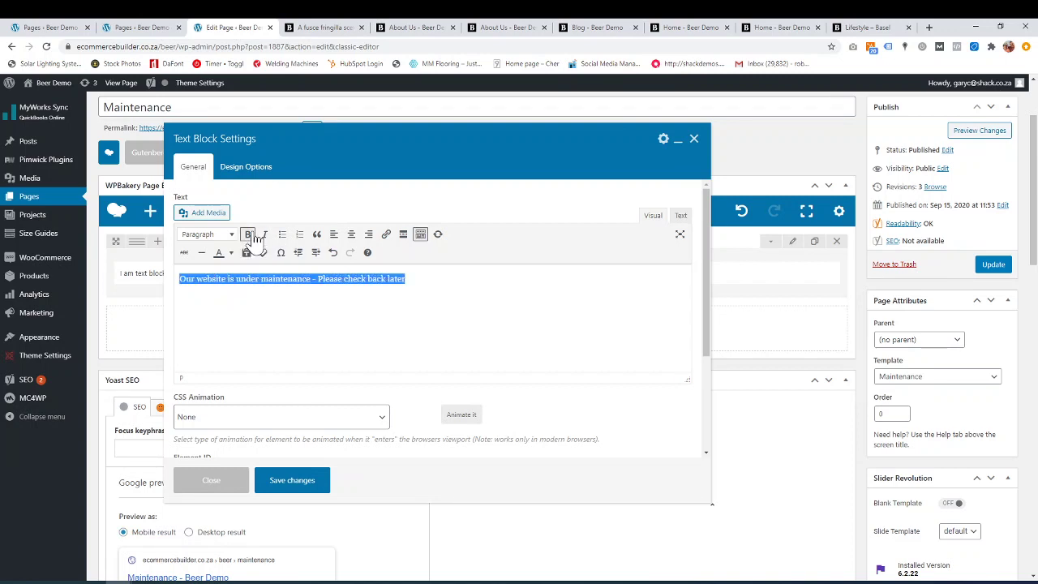
{"action": "left_click", "coordinate": [250, 235]}
{"action": "left_click", "coordinate": [351, 234]}
{"action": "left_click", "coordinate": [298, 493]}
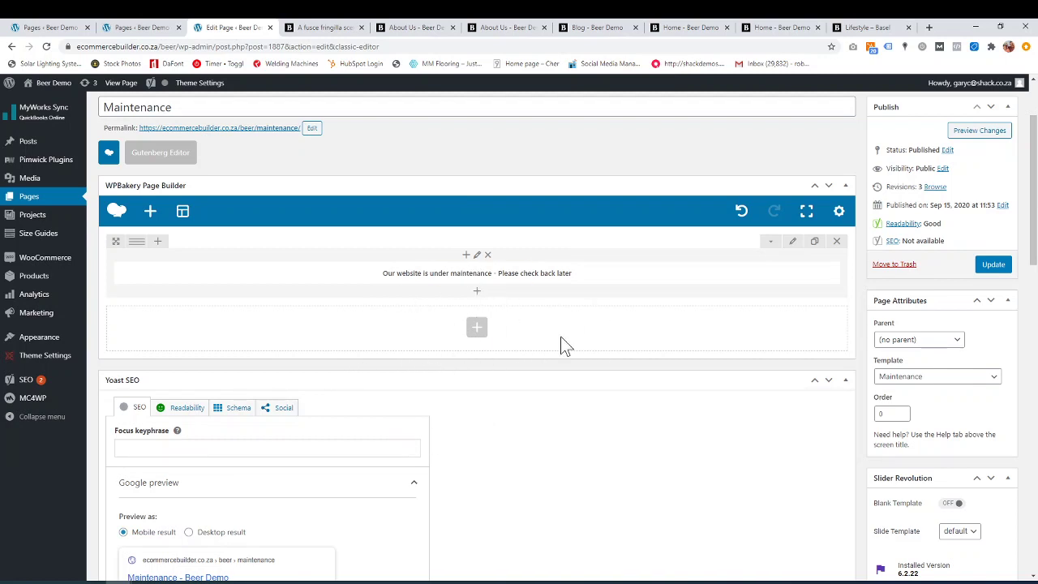
{"action": "left_click", "coordinate": [997, 270]}
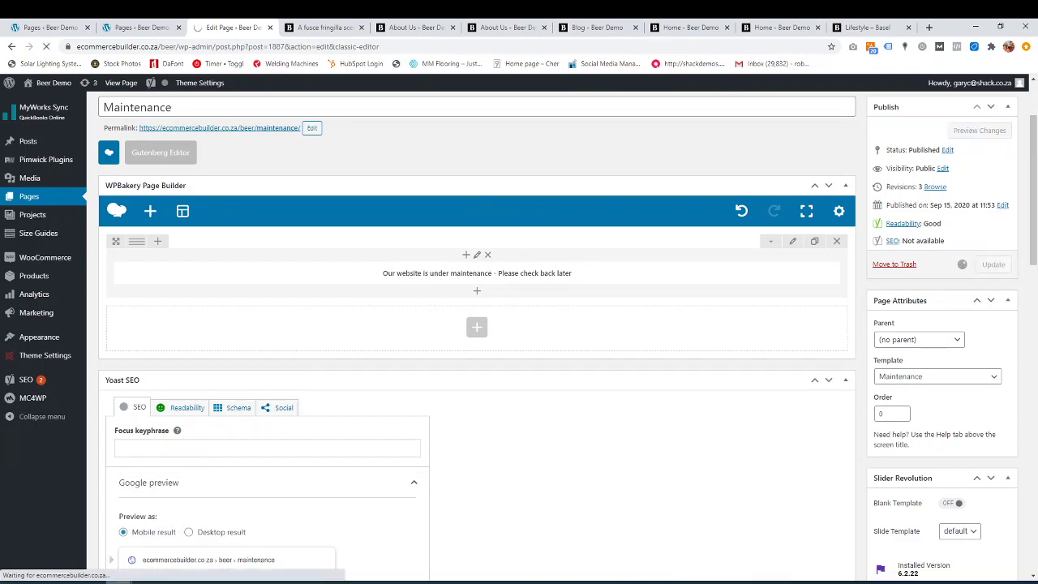
Step: Reload the maintenance page in the incognito window to check the visitor message, and return to the page editor
{"action": "mouse_move", "coordinate": [117, 581]}
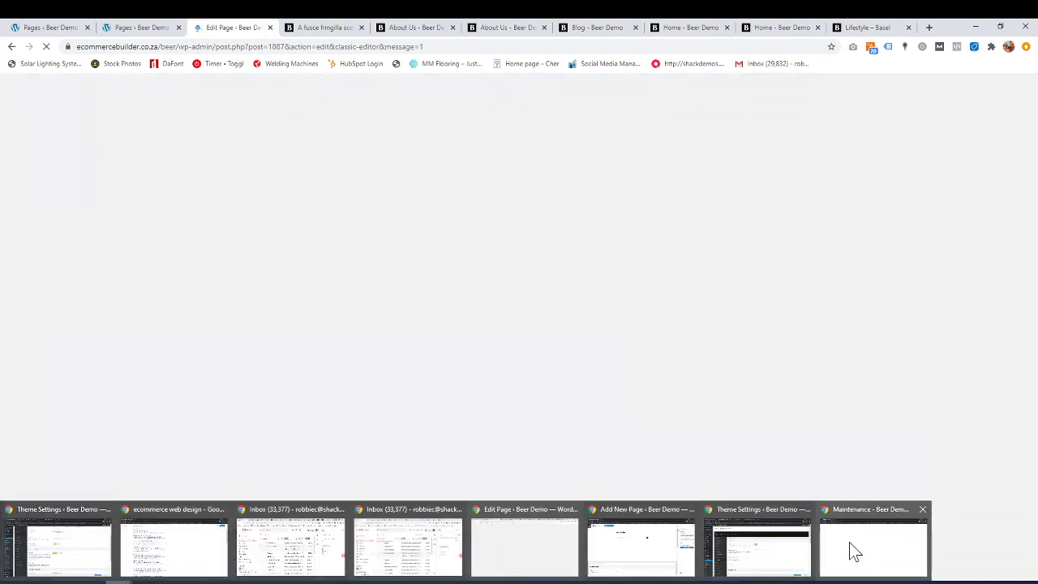
{"action": "left_click", "coordinate": [851, 551]}
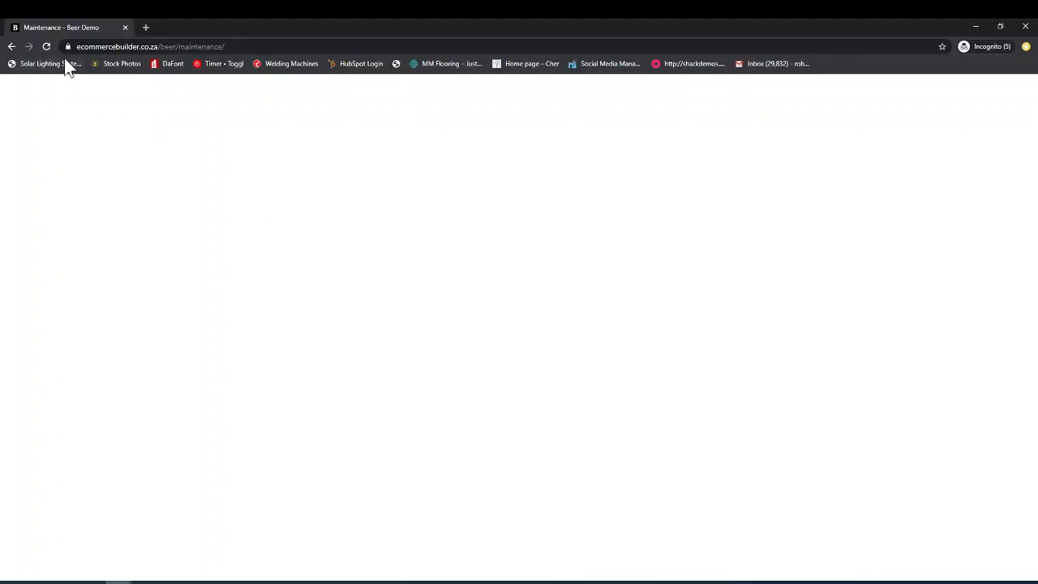
{"action": "left_click", "coordinate": [47, 46]}
{"action": "left_click_drag", "start_coordinate": [604, 81], "coordinate": [438, 81]}
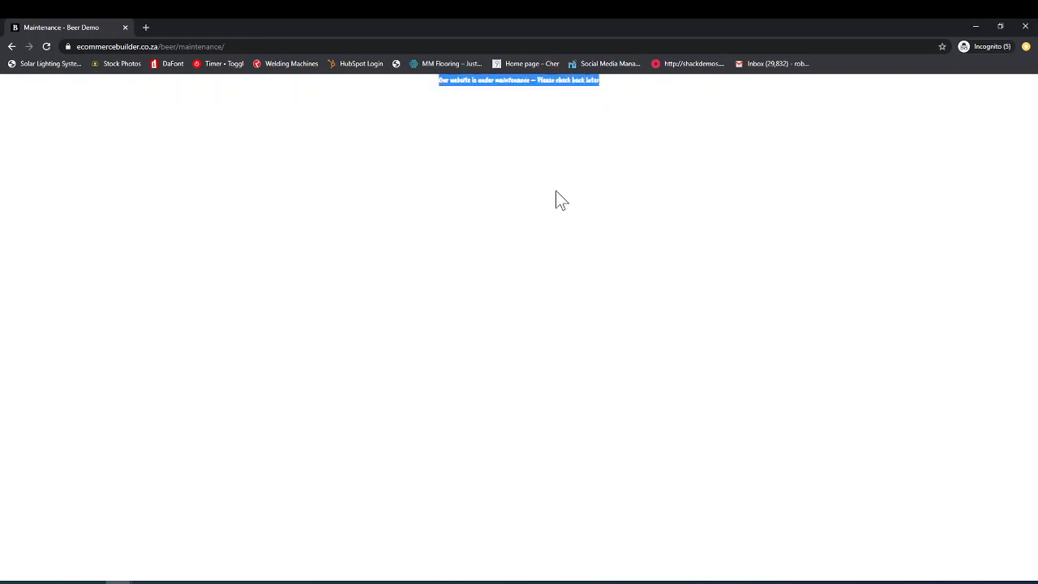
{"action": "left_click", "coordinate": [974, 27]}
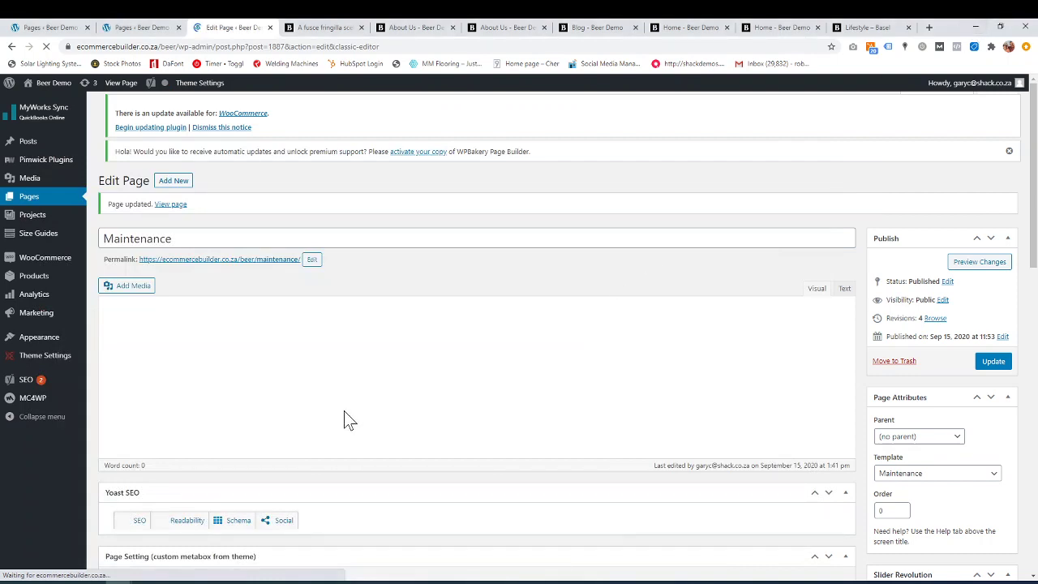
Step: Format the maintenance message in the text block as Heading 1 and save the block's changes
{"action": "scroll", "coordinate": [343, 412], "scroll_direction": "down", "scroll_amount": 2}
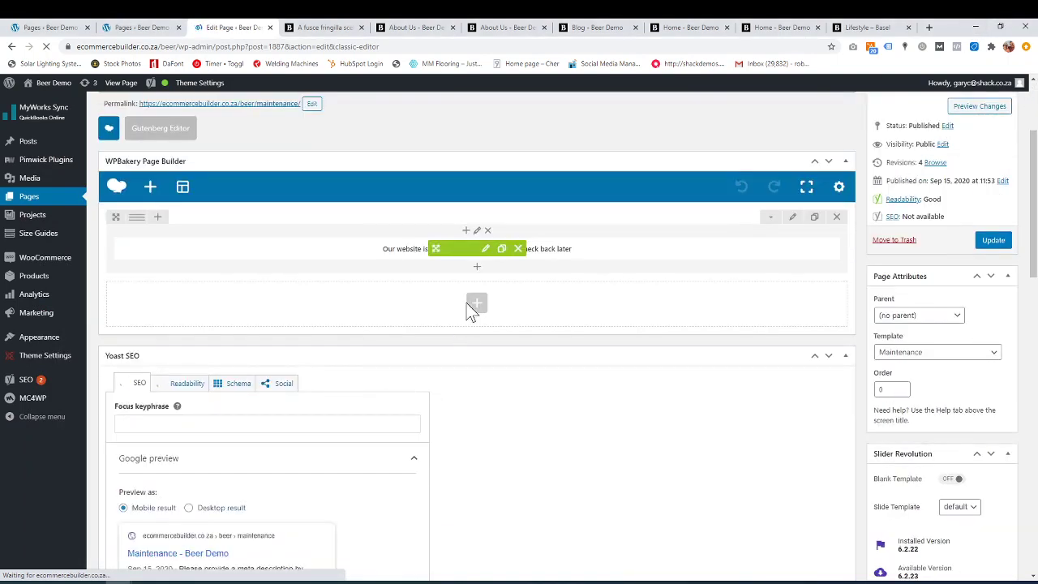
{"action": "left_click", "coordinate": [487, 249]}
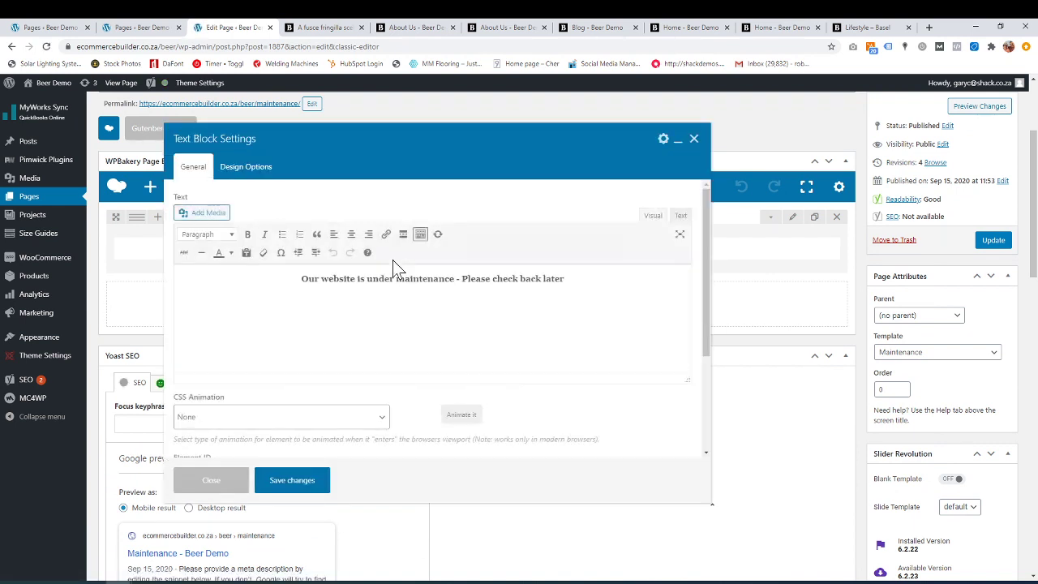
{"action": "triple_click", "coordinate": [417, 279]}
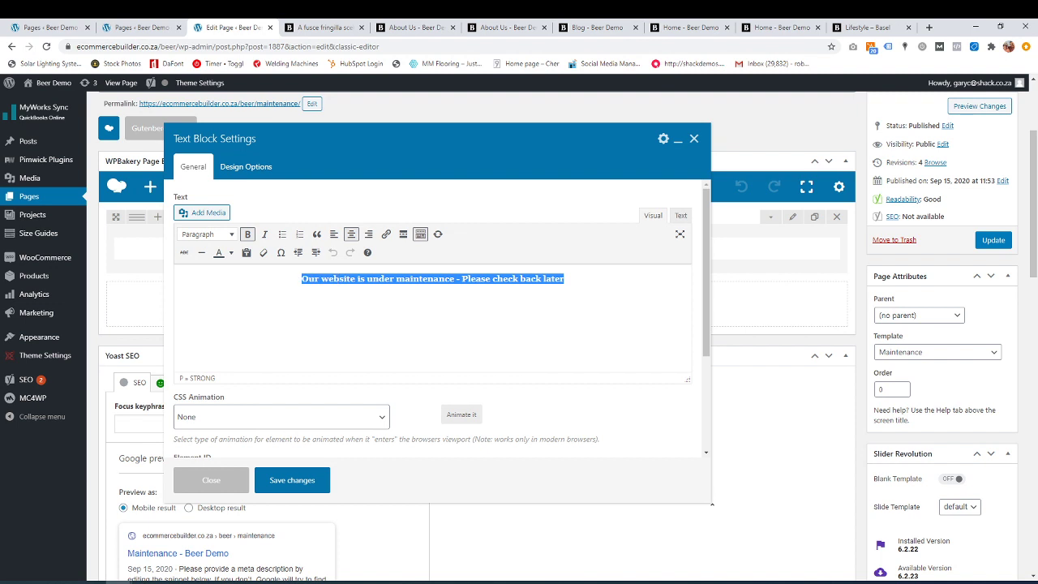
{"action": "left_click", "coordinate": [228, 234]}
{"action": "left_click", "coordinate": [256, 276]}
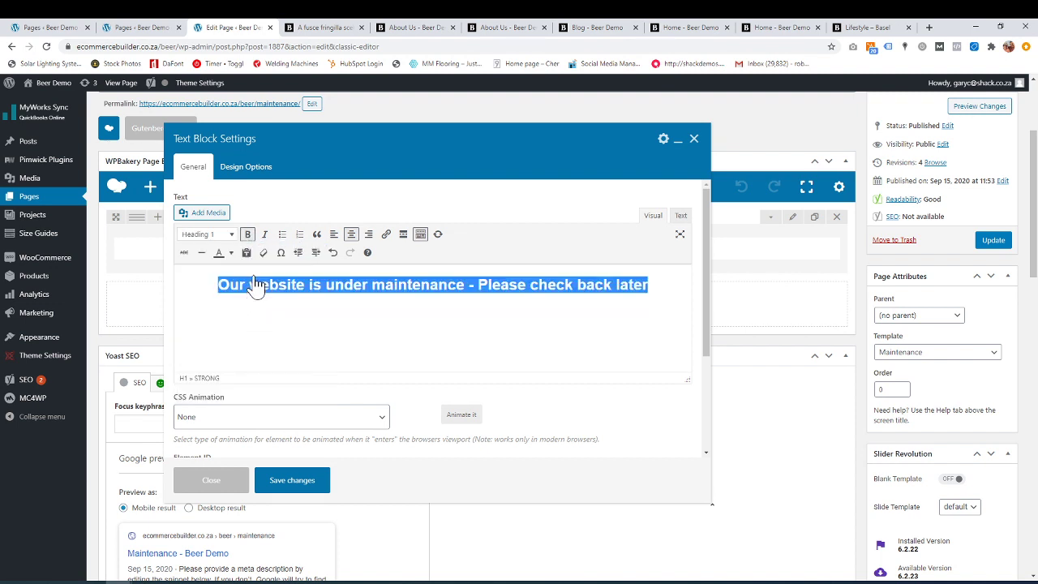
{"action": "left_click", "coordinate": [218, 284]}
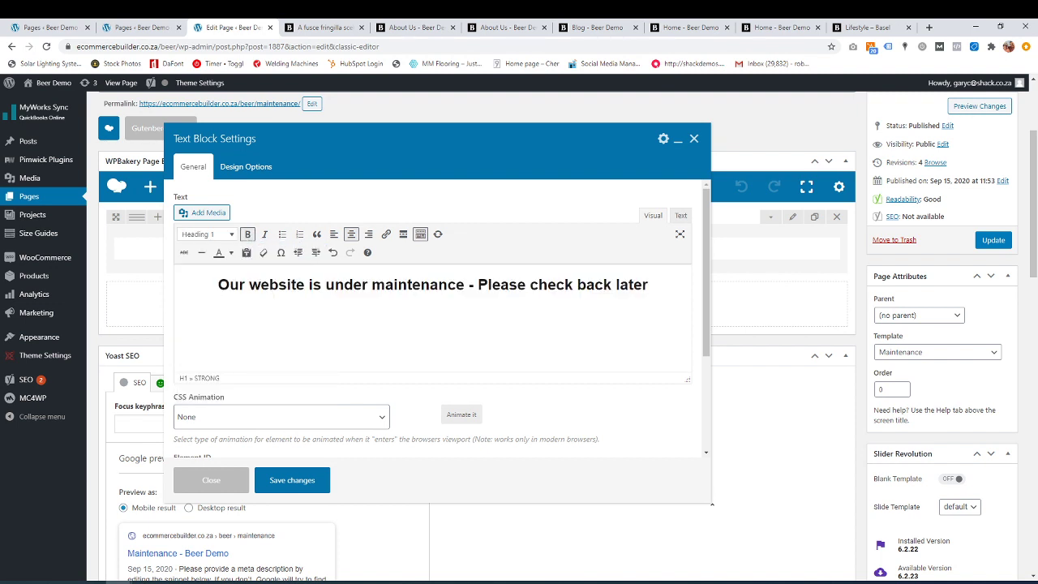
{"action": "left_click", "coordinate": [302, 486]}
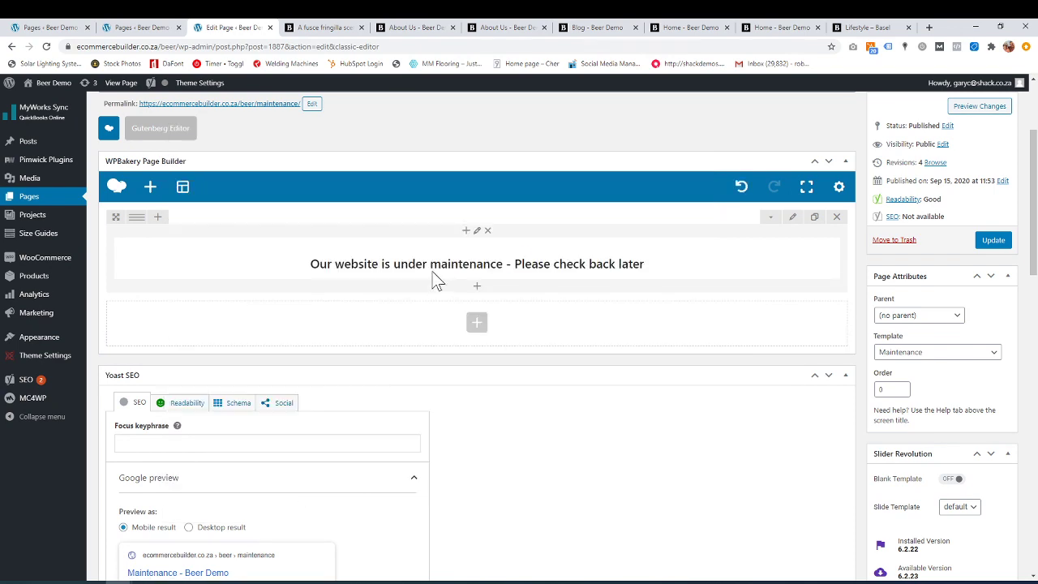